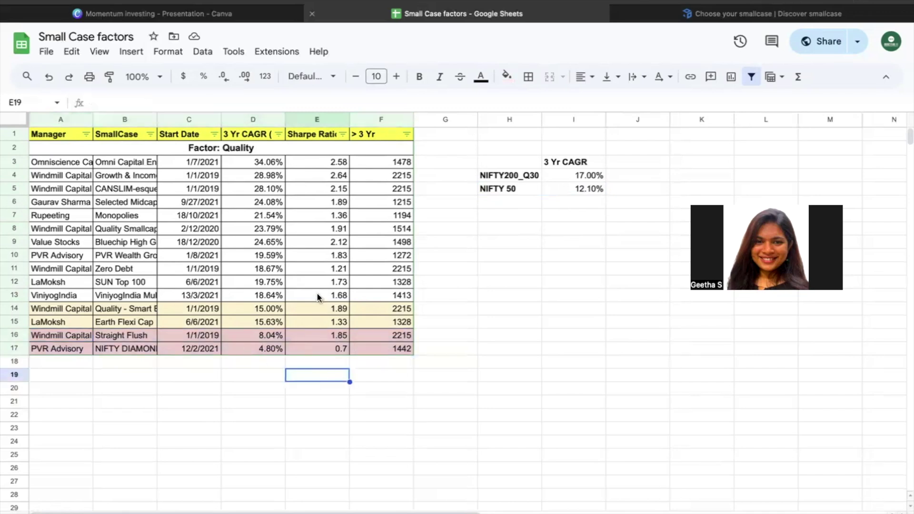
# Step: Compare the NIFTY200_Q30 benchmark CAGR with the shaded rows of the Quality factor table
pyautogui.click(567, 175)
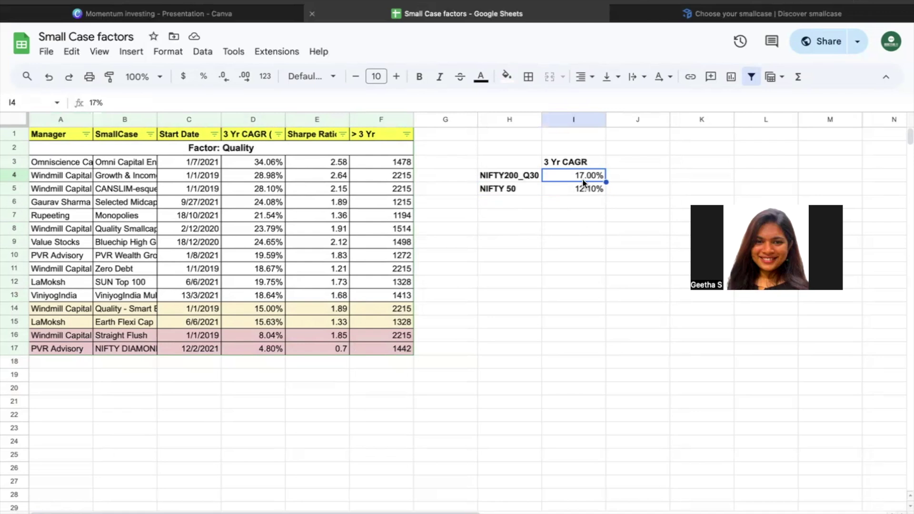
pyautogui.moveTo(61, 312); pyautogui.dragTo(370, 319)
pyautogui.click(484, 349)
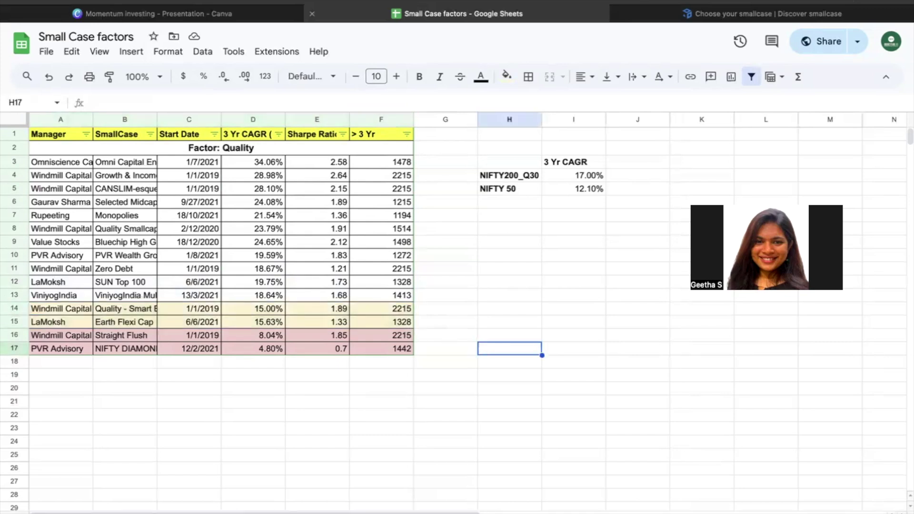
# Step: Go through the Value, Multi Factor and Low Volatility sheets to the combined sheet starting with the Momentum factor
pyautogui.hotkey('ctrl', 'pagedown')
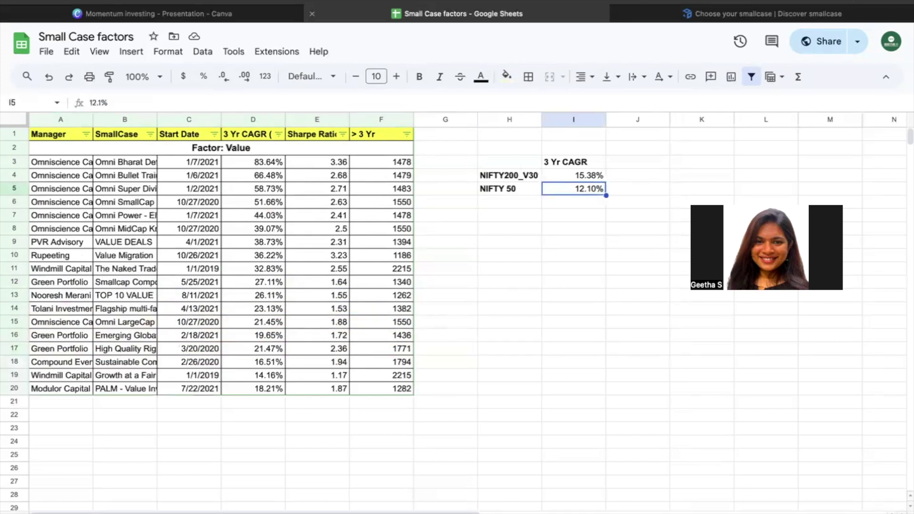
pyautogui.hotkey('ctrl', 'pagedown')
pyautogui.hotkey('ctrl', 'pagedown')
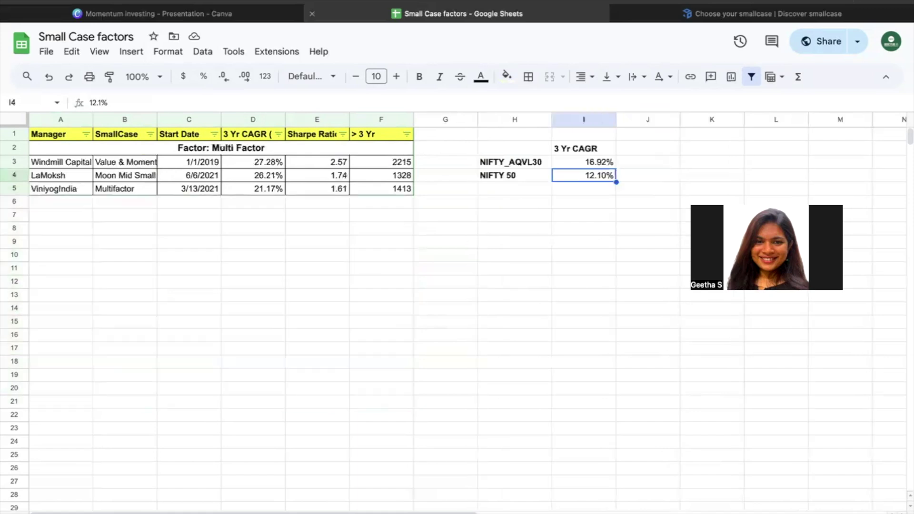
pyautogui.hotkey('ctrl', 'pagedown')
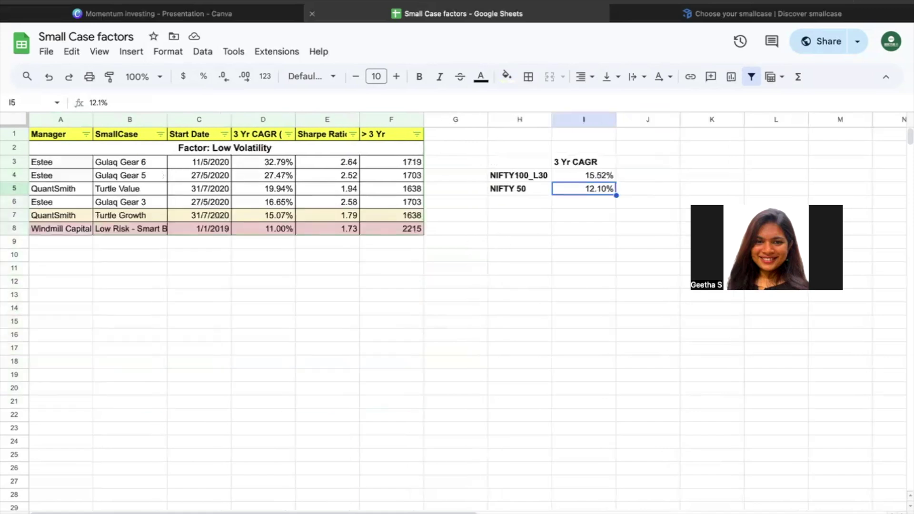
pyautogui.hotkey('ctrl', 'pagedown')
pyautogui.hotkey('ctrl', 'pagedown')
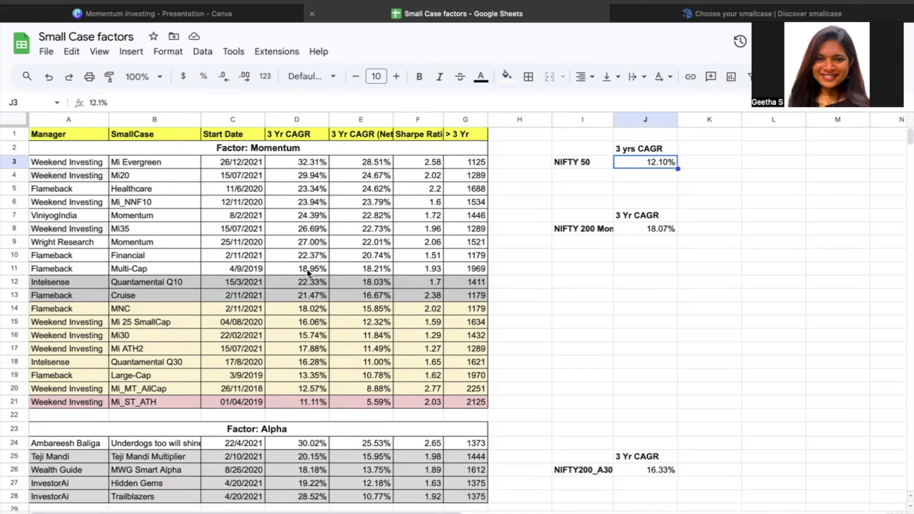
# Step: Read the full net-of-expenses CAGR header, then check the momentum benchmark's name and 3-year CAGR
pyautogui.doubleClick(347, 132)
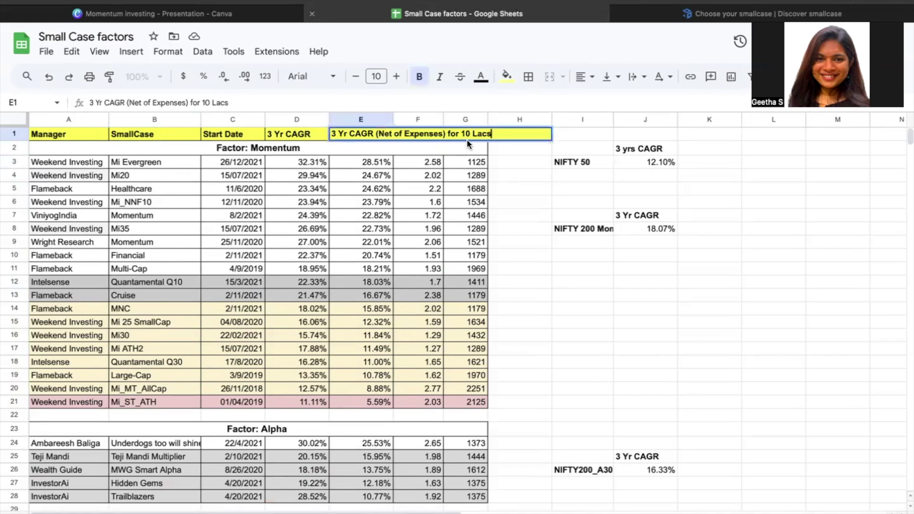
pyautogui.click(516, 164)
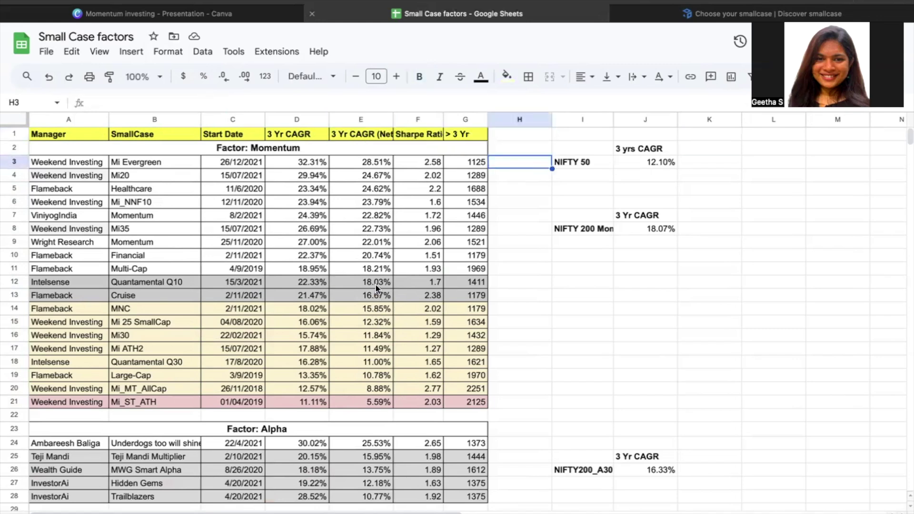
pyautogui.click(604, 228)
pyautogui.click(637, 229)
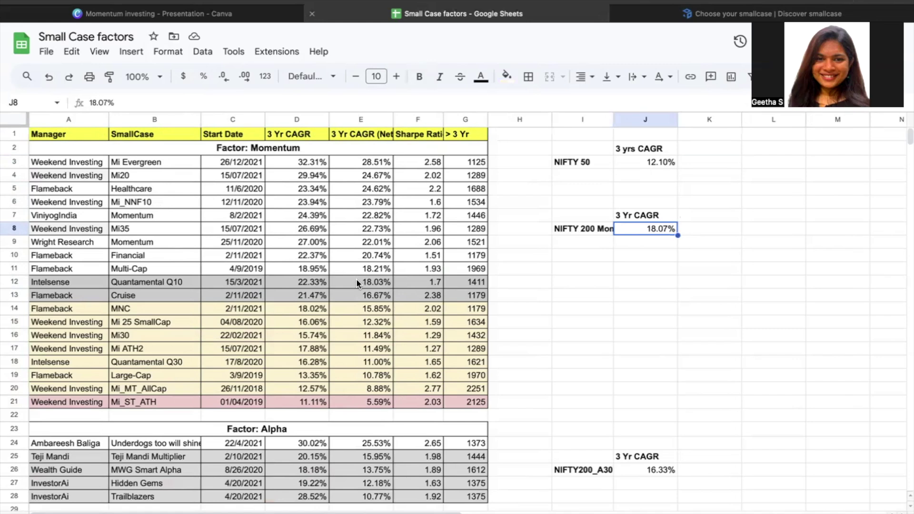
pyautogui.press('Left')
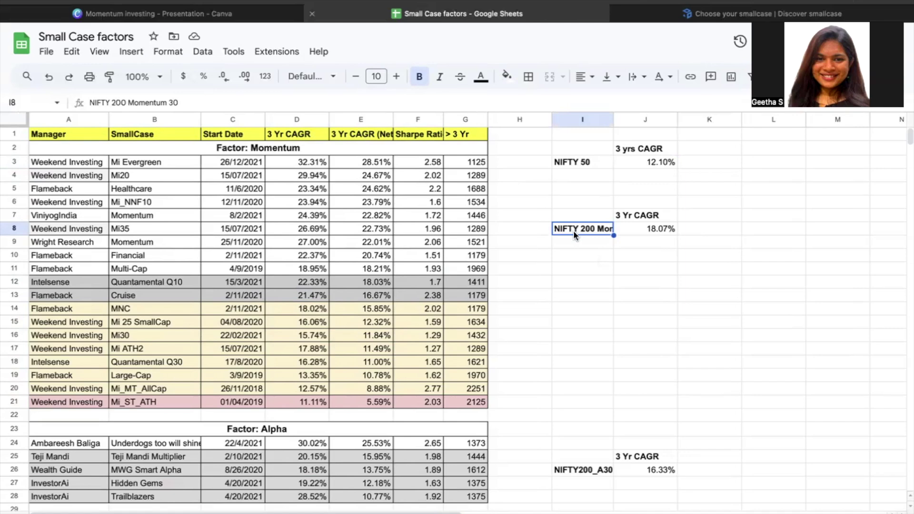
# Step: Examine the net CAGR figures and benchmarks of all factor tables, from Momentum down to Low Volatility
pyautogui.scroll(-3, 475, 323)
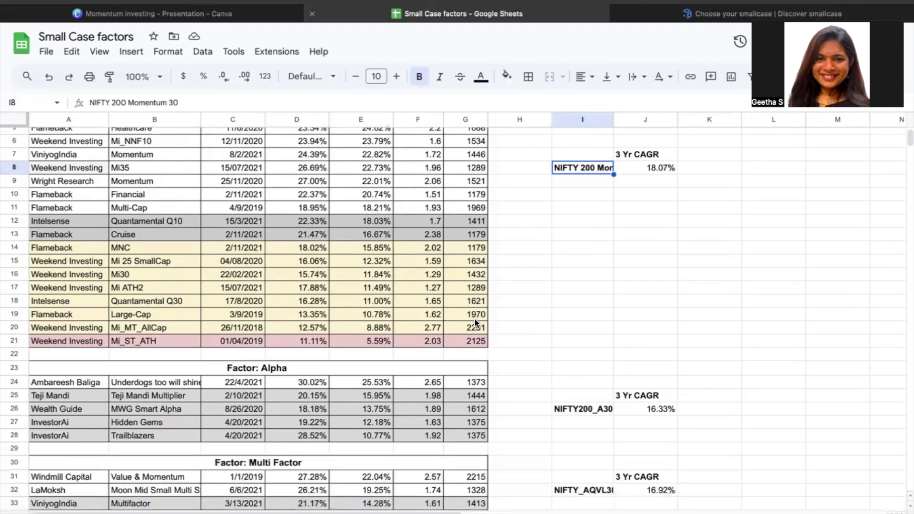
pyautogui.scroll(2, 476, 324)
pyautogui.scroll(-5, 476, 324)
pyautogui.scroll(-1, 475, 319)
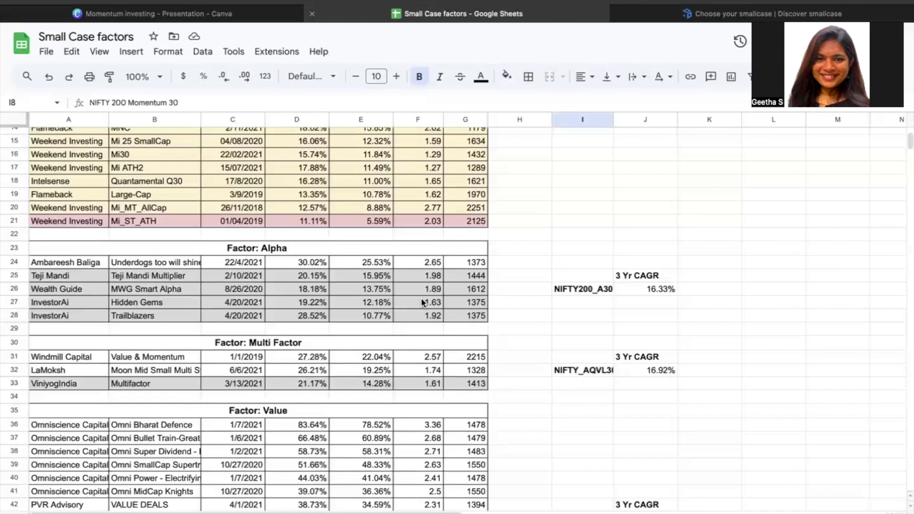
pyautogui.scroll(-2, 421, 298)
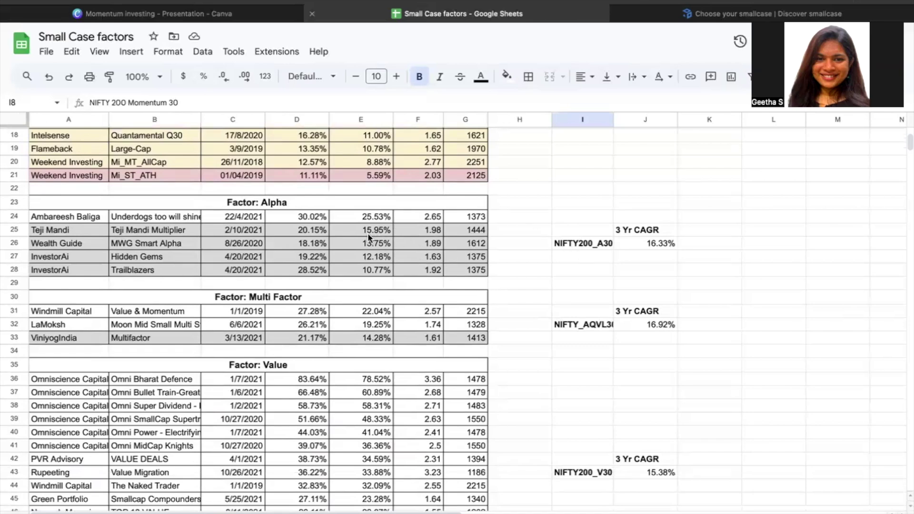
pyautogui.scroll(-10, 368, 264)
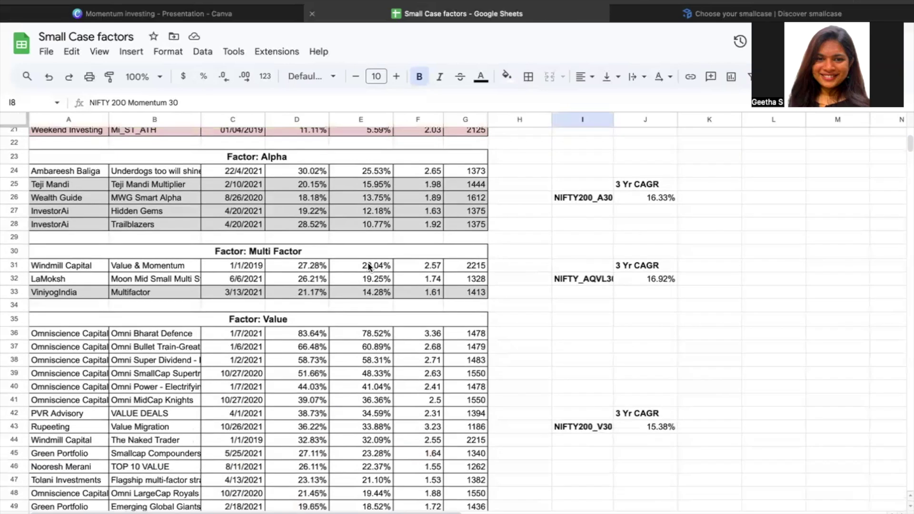
pyautogui.scroll(-4, 368, 266)
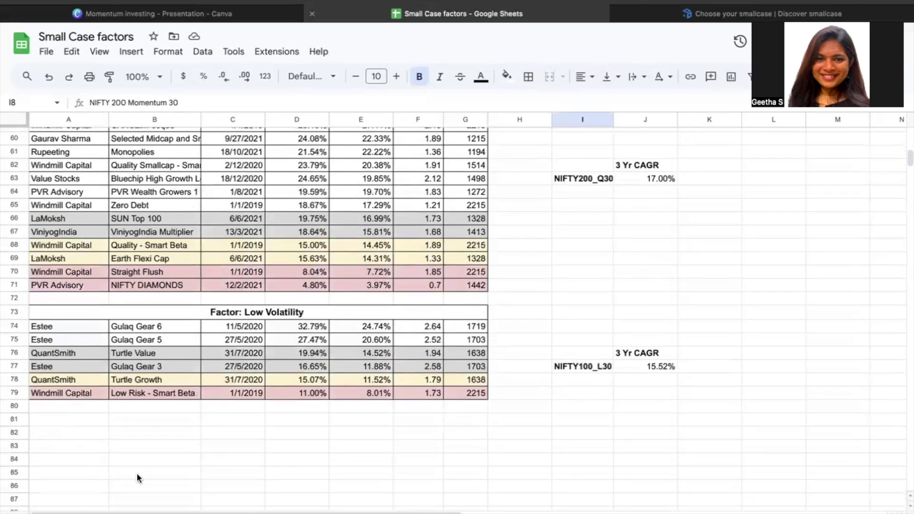
pyautogui.scroll(4, 177, 323)
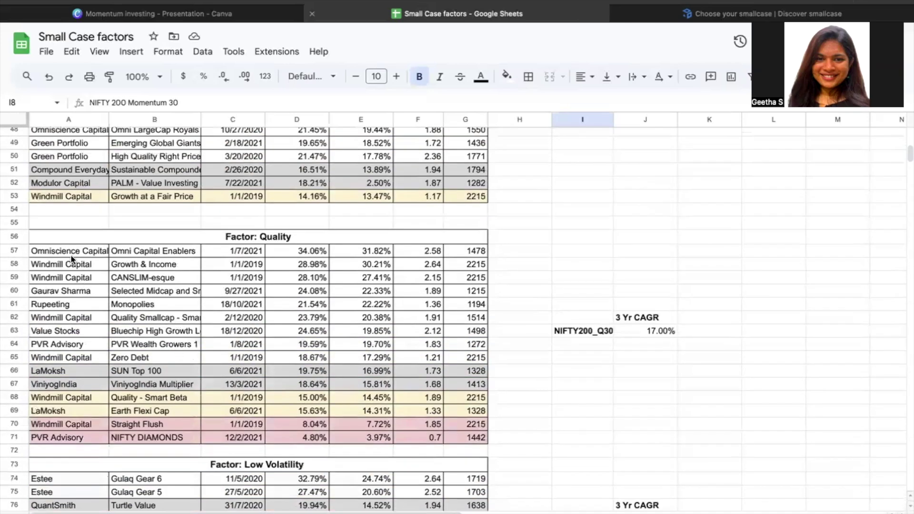
pyautogui.scroll(15, 70, 254)
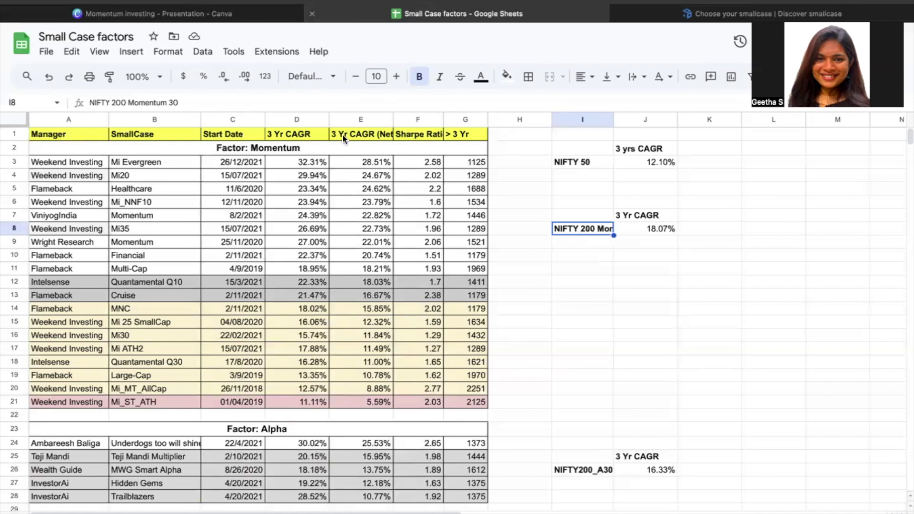
# Step: In the sheet listing smallcases across all factors, sort the table by 3 Yr CAGR (Net of Expenses) in descending order
pyautogui.moveTo(115, 509)
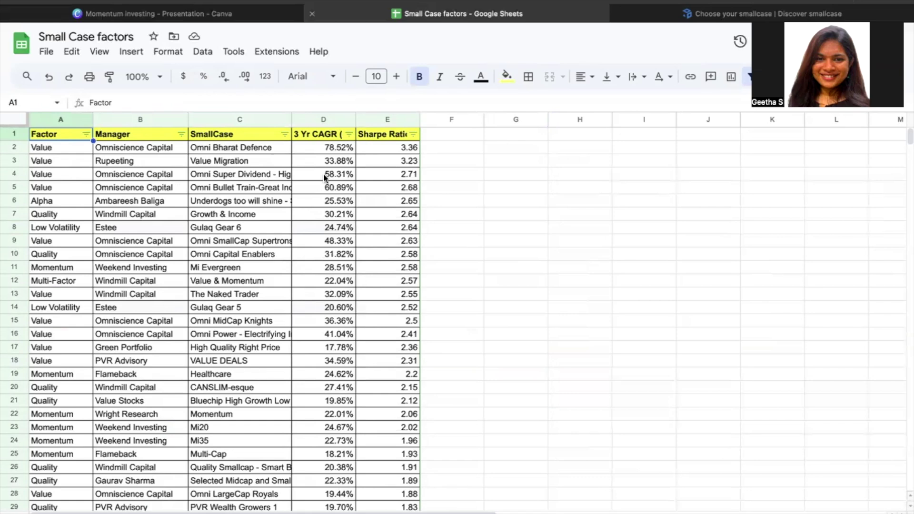
pyautogui.click(347, 135)
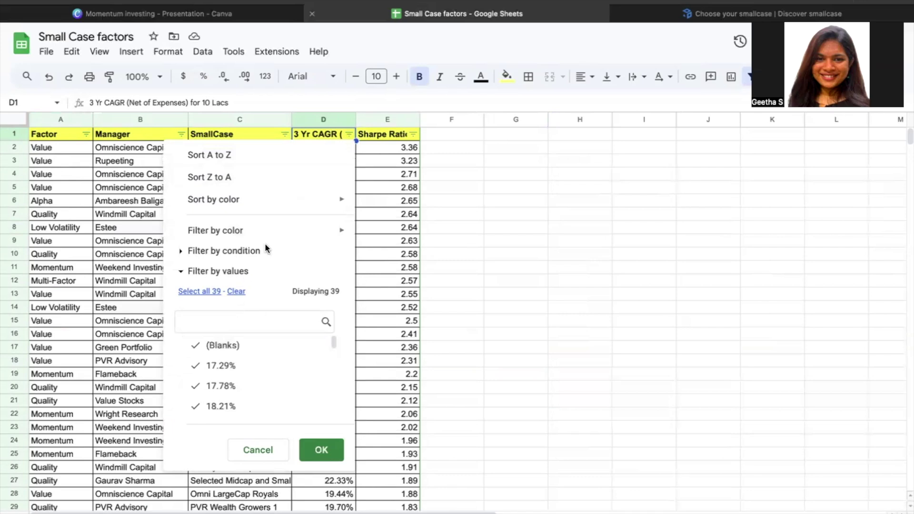
pyautogui.click(233, 176)
pyautogui.click(453, 202)
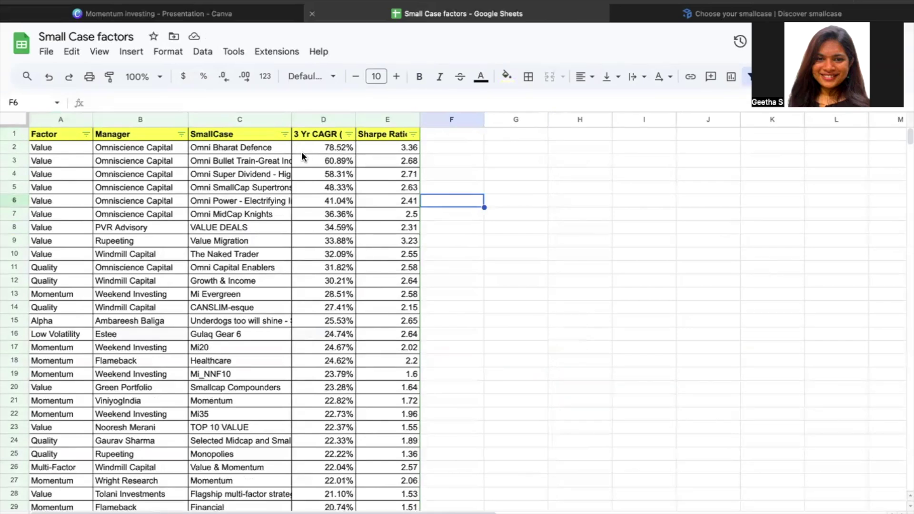
# Step: Highlight the leading Omniscience Capital value smallcases, first rows 2 to 7 and then rows 2 to 5
pyautogui.moveTo(51, 152); pyautogui.dragTo(440, 216)
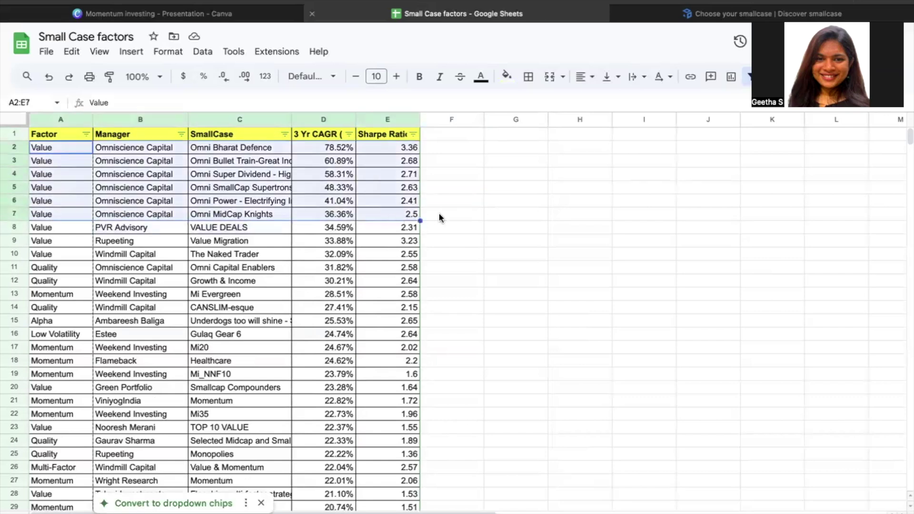
pyautogui.click(468, 226)
pyautogui.moveTo(44, 148); pyautogui.dragTo(397, 188)
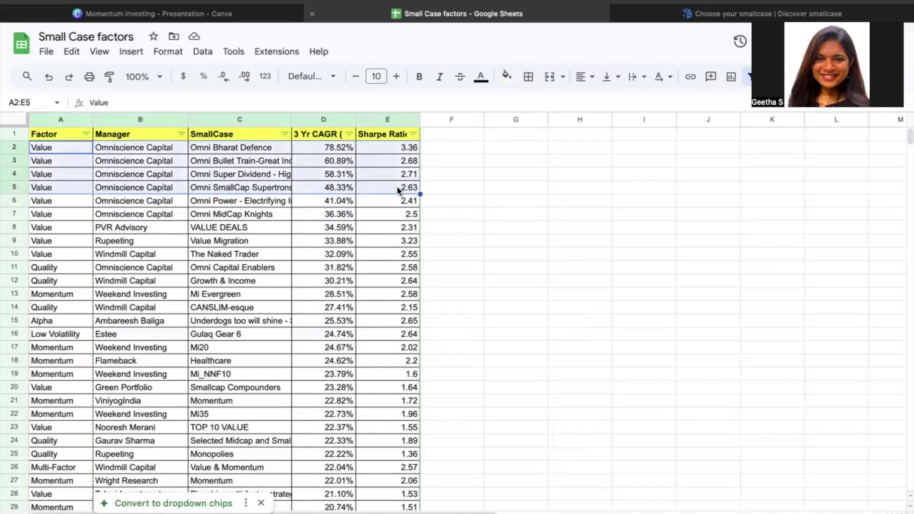
pyautogui.click(452, 211)
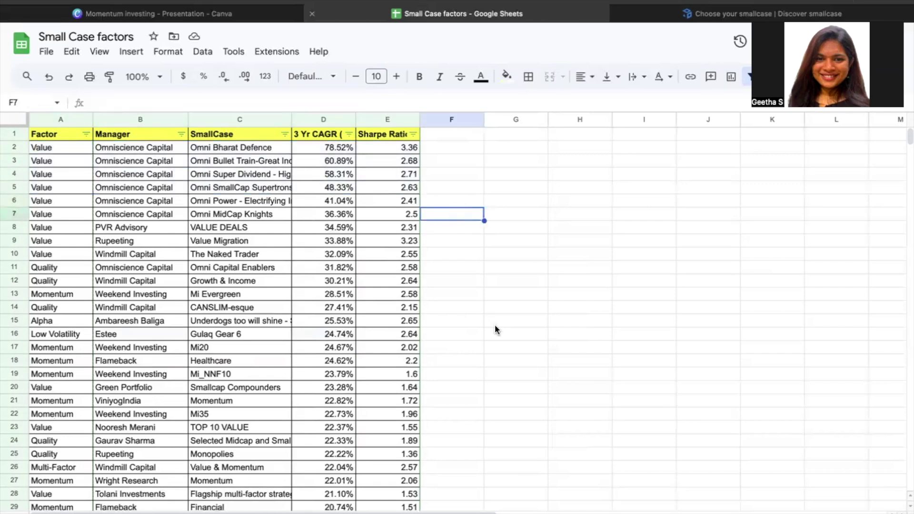
# Step: Examine the Value row's smallcase, CAGR and Sharpe ratio in the top-five table based on net CAGR
pyautogui.scroll(-2, 495, 329)
pyautogui.hscroll(1, 496, 329)
pyautogui.scroll(-8, 495, 325)
pyautogui.hscroll(2, 496, 325)
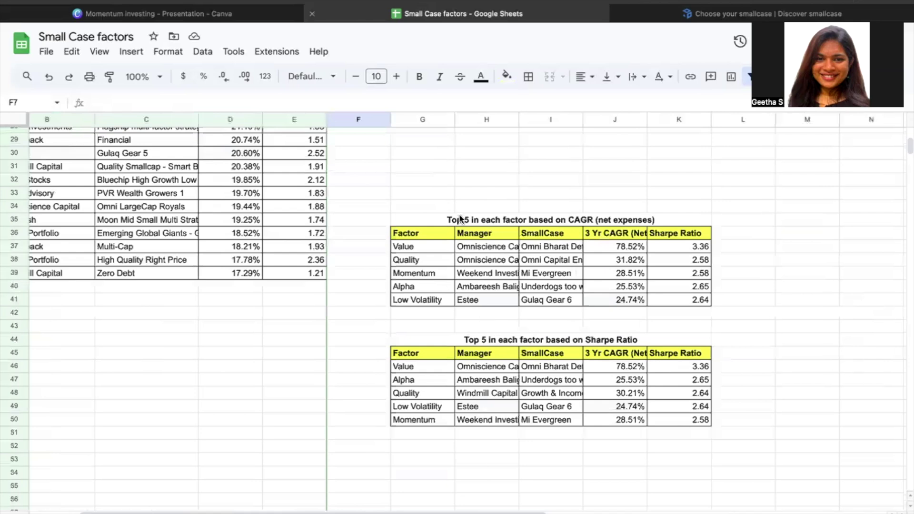
pyautogui.scroll(-1, 448, 198)
pyautogui.hscroll(1, 447, 198)
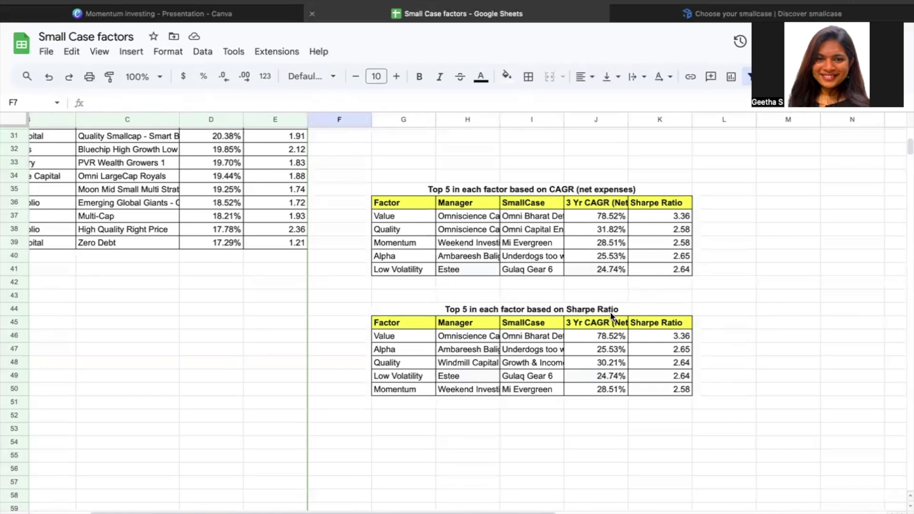
pyautogui.click(387, 216)
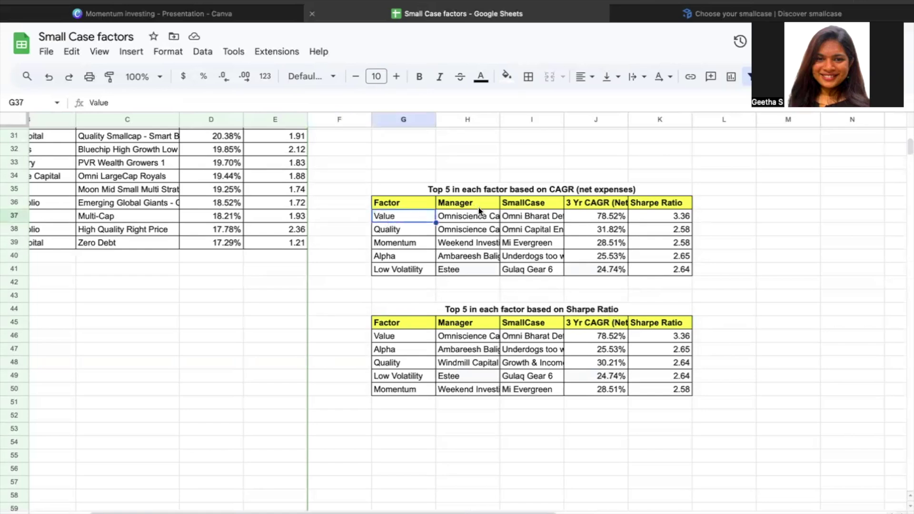
pyautogui.doubleClick(530, 216)
pyautogui.click(541, 255)
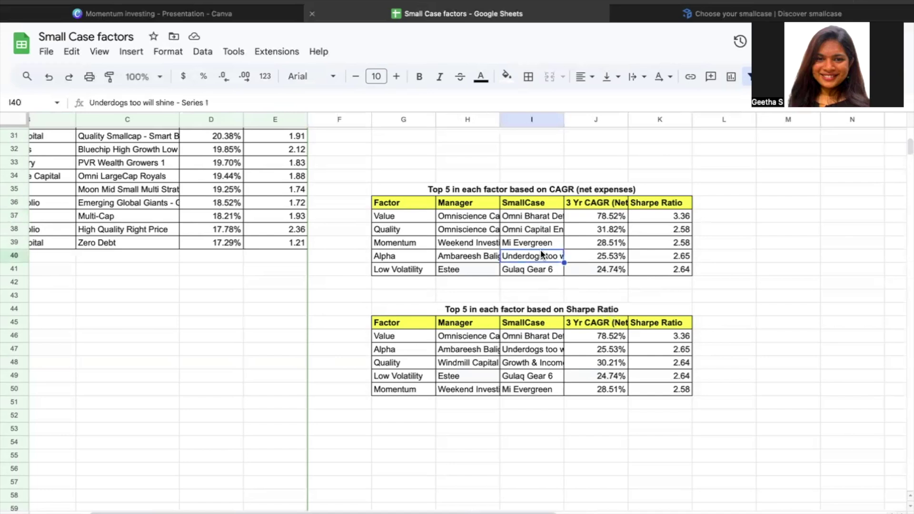
pyautogui.click(590, 217)
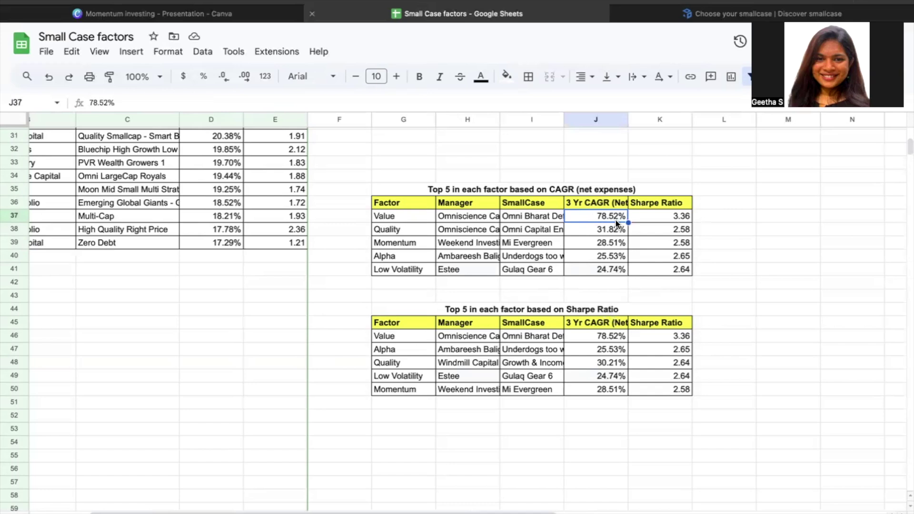
pyautogui.click(655, 218)
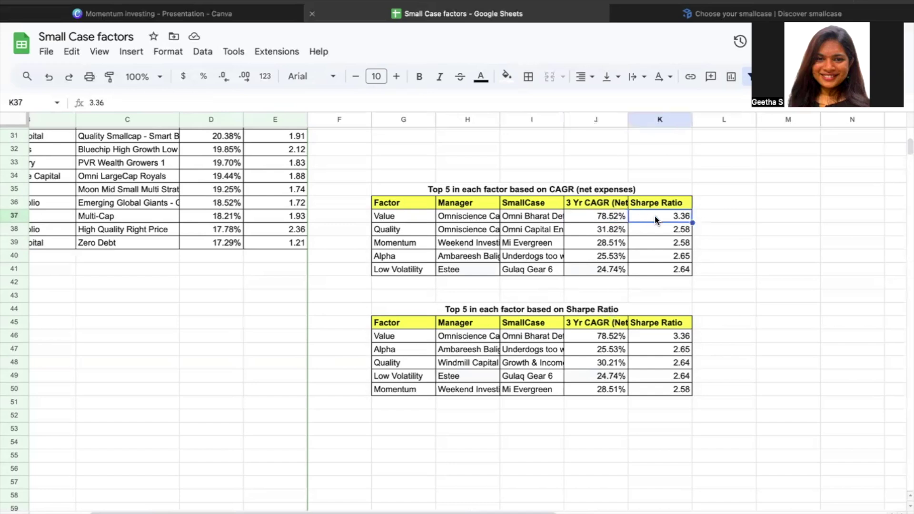
# Step: Check the smallcases for the Quality and Momentum factors in the top-five table based on net CAGR
pyautogui.click(396, 229)
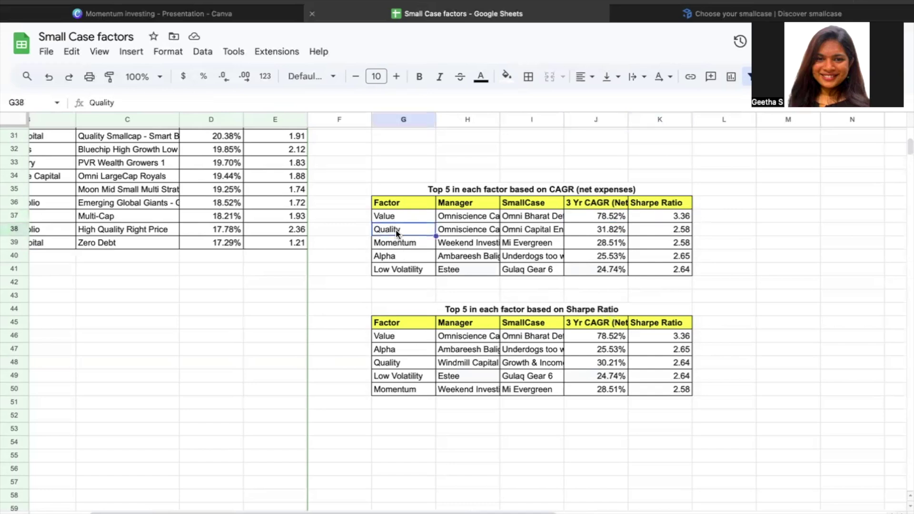
pyautogui.doubleClick(524, 231)
pyautogui.press('Return')
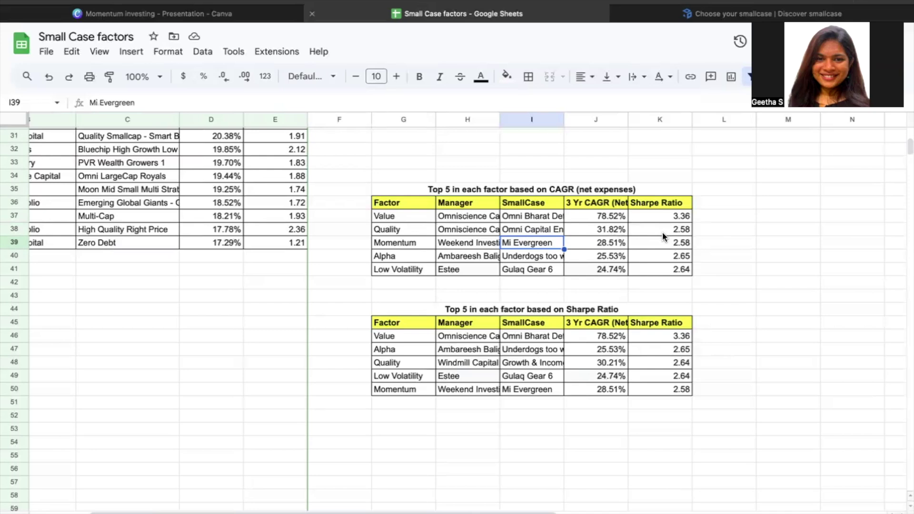
pyautogui.click(410, 246)
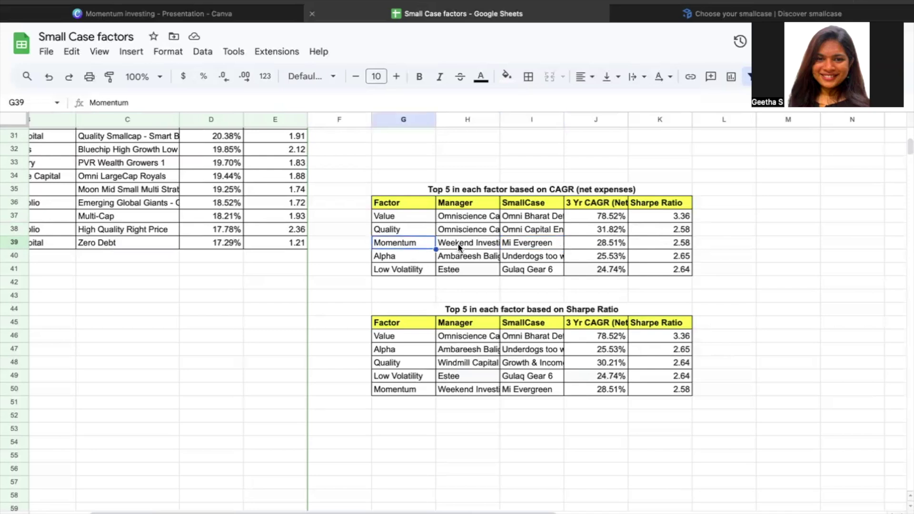
pyautogui.click(523, 245)
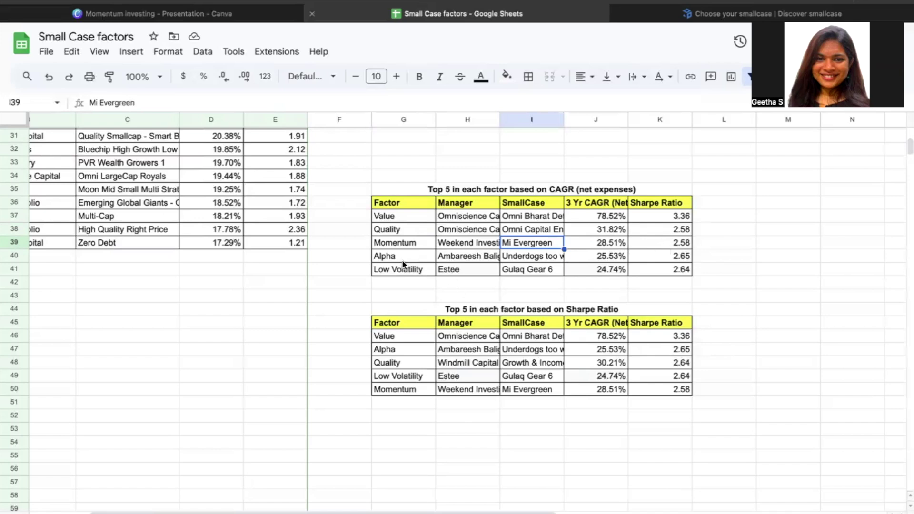
# Step: Read the full manager name in the Alpha row of the top-five table based on net CAGR
pyautogui.click(385, 258)
pyautogui.doubleClick(478, 257)
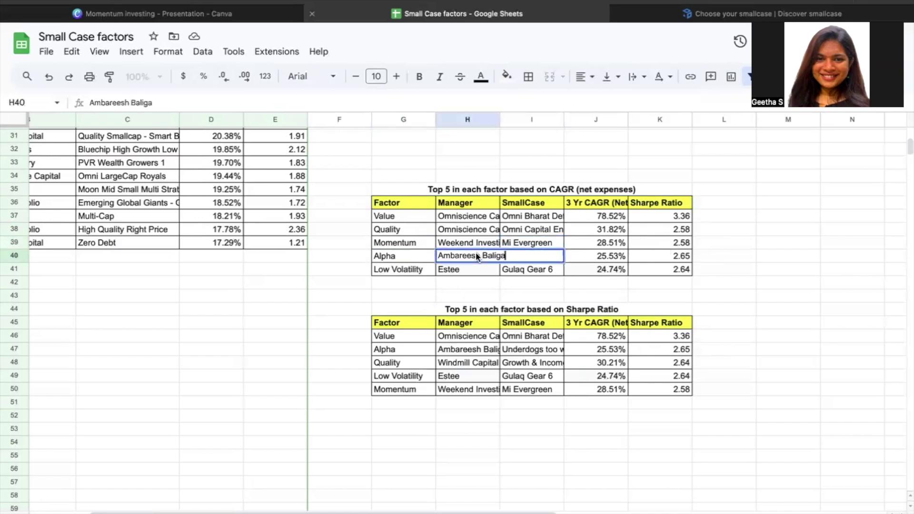
pyautogui.press('Return')
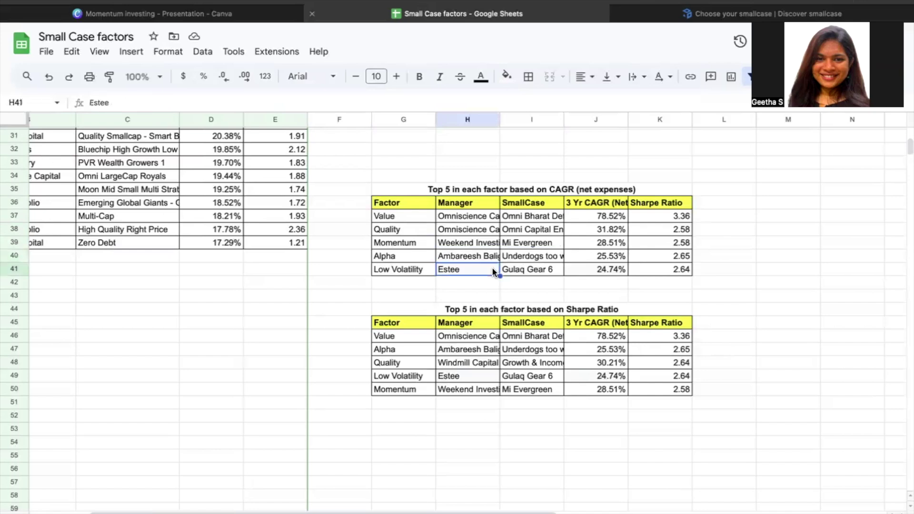
# Step: Check the Alpha smallcase and the Low Volatility row's smallcase, factor and manager in the top-five table based on net CAGR
pyautogui.doubleClick(525, 259)
pyautogui.click(551, 271)
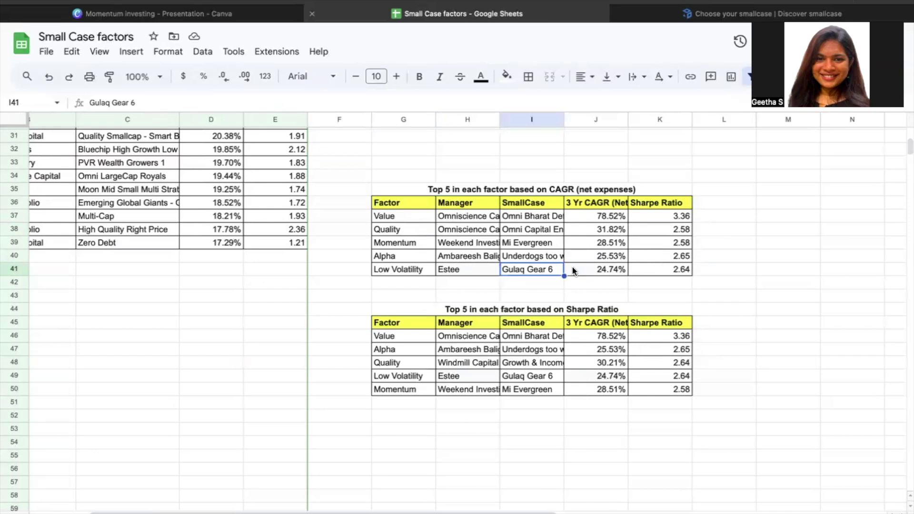
pyautogui.click(417, 272)
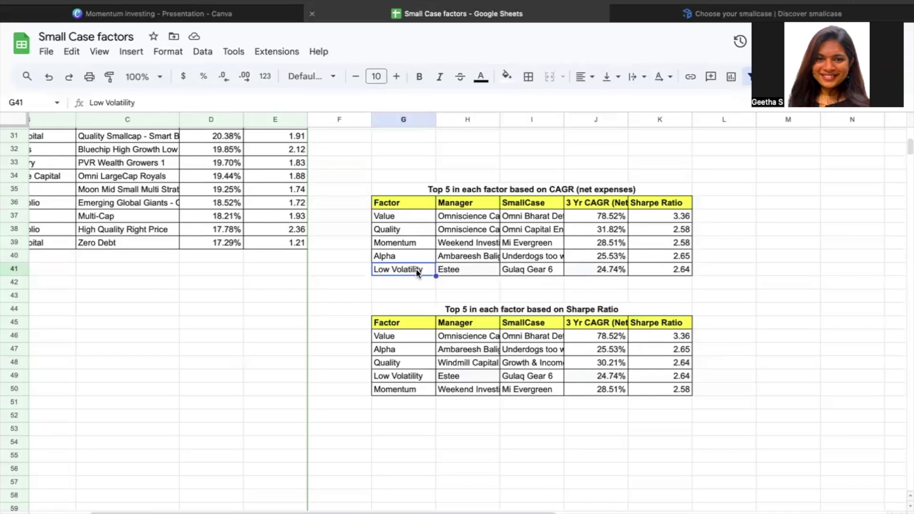
pyautogui.click(457, 265)
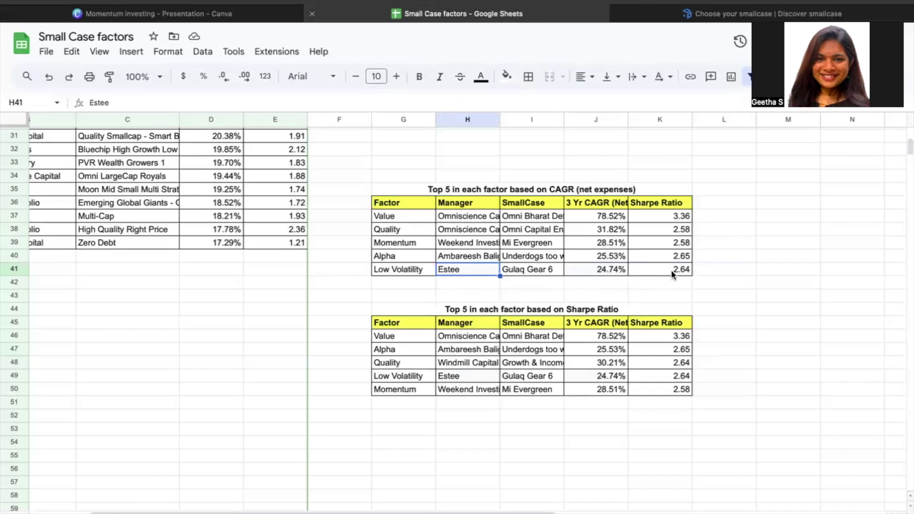
# Step: Review the factor ranking row by row, from Value down to Momentum, in the top-five table based on Sharpe ratio
pyautogui.scroll(-1, 671, 270)
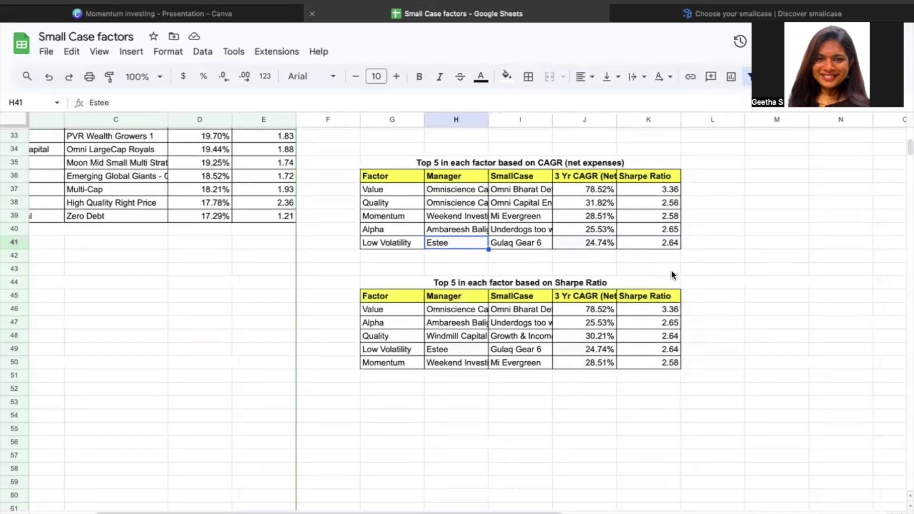
pyautogui.scroll(-1, 673, 275)
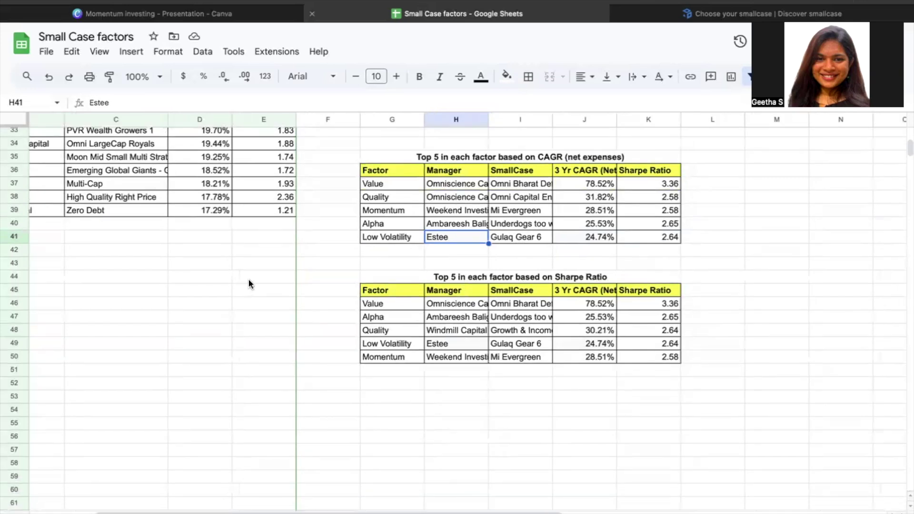
pyautogui.moveTo(390, 304); pyautogui.dragTo(386, 367)
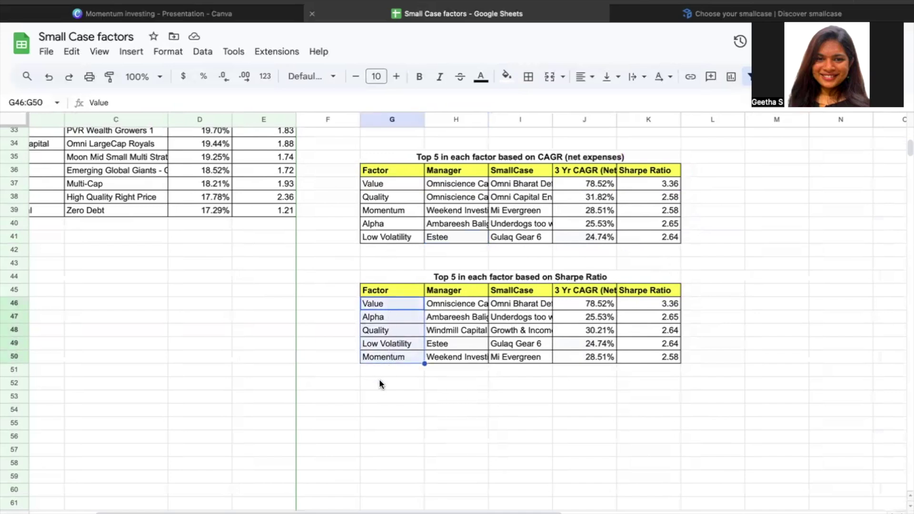
pyautogui.click(380, 384)
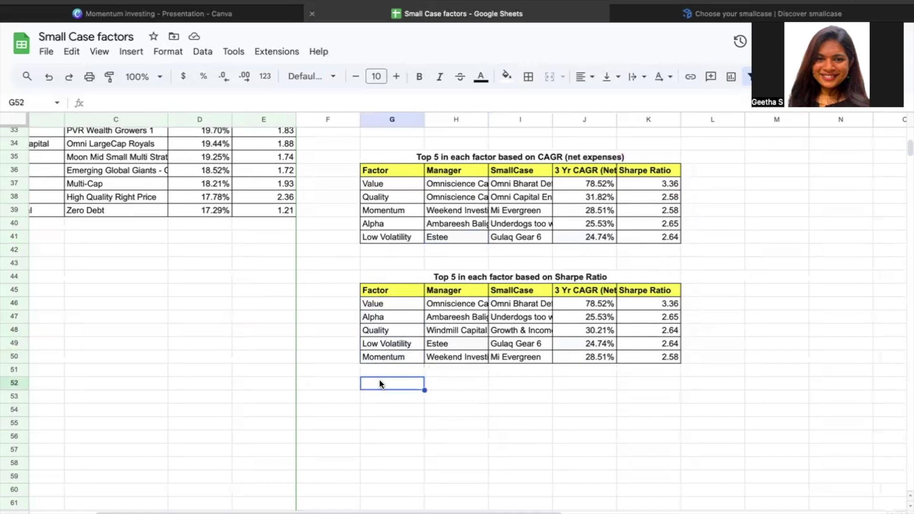
pyautogui.click(377, 306)
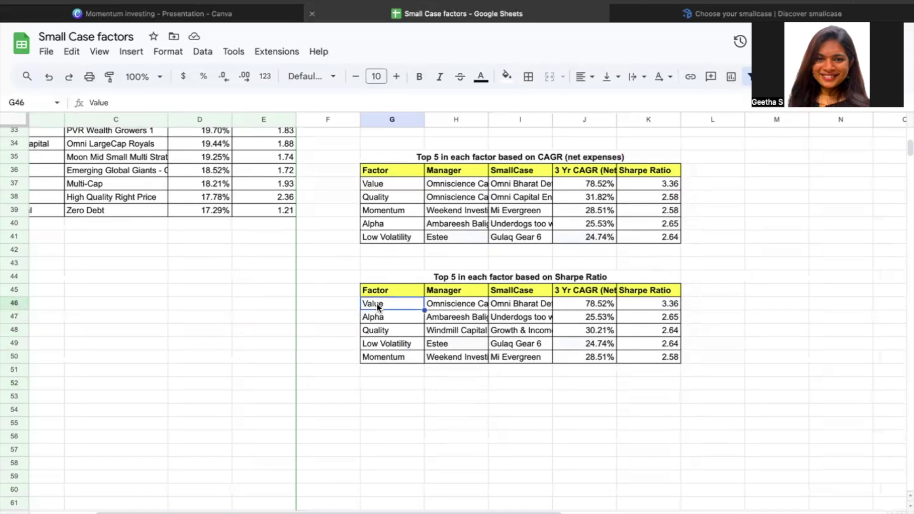
pyautogui.click(376, 317)
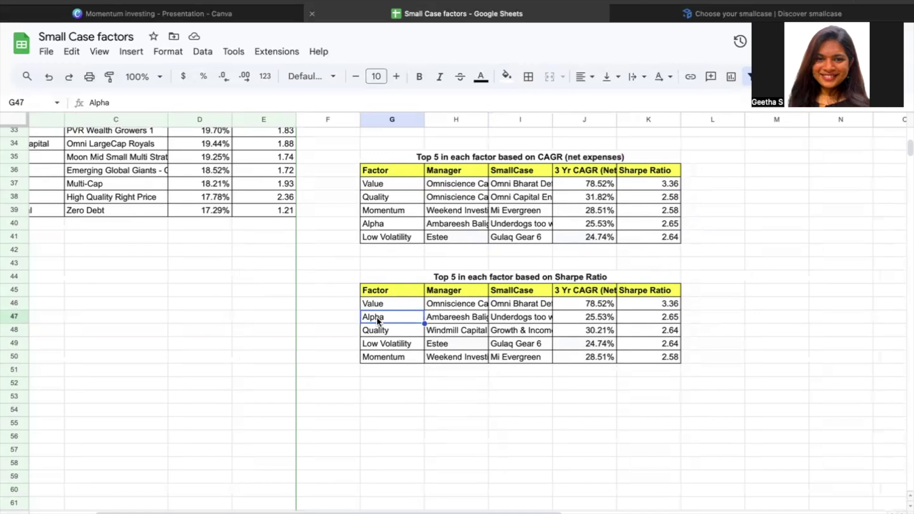
pyautogui.click(390, 331)
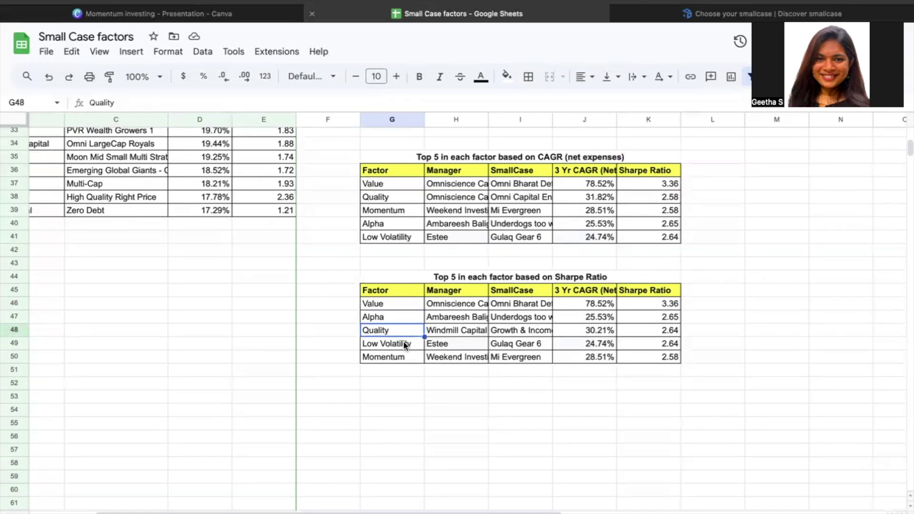
pyautogui.click(402, 342)
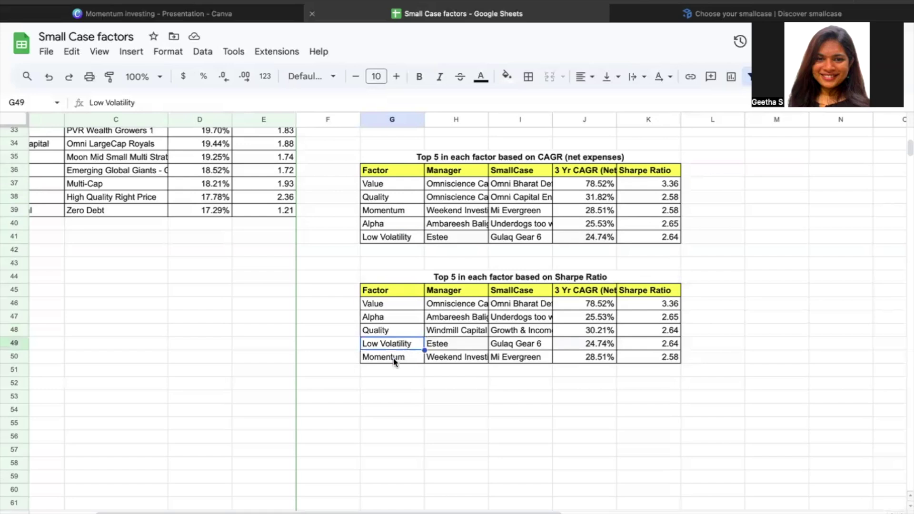
pyautogui.click(393, 357)
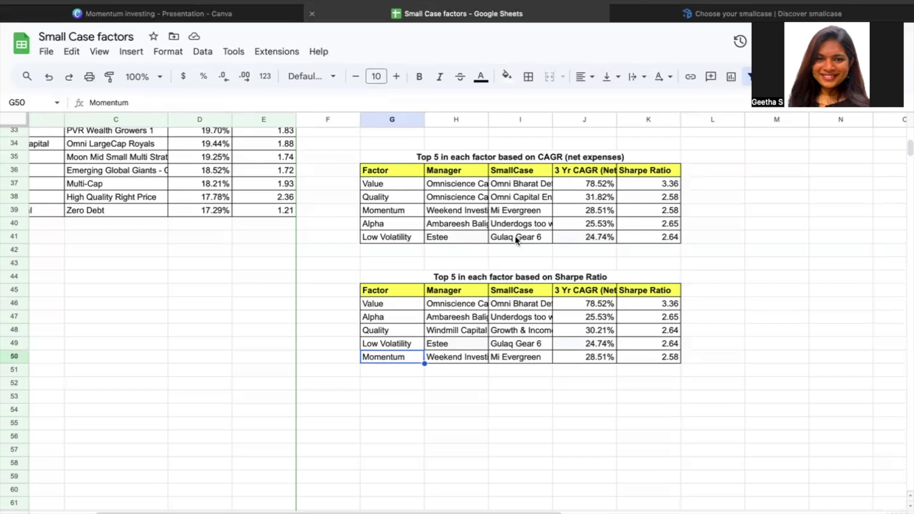
# Step: Highlight the five smallcase names and check the Value row's Sharpe ratio in the top-five table based on Sharpe ratio
pyautogui.moveTo(520, 303); pyautogui.dragTo(524, 357)
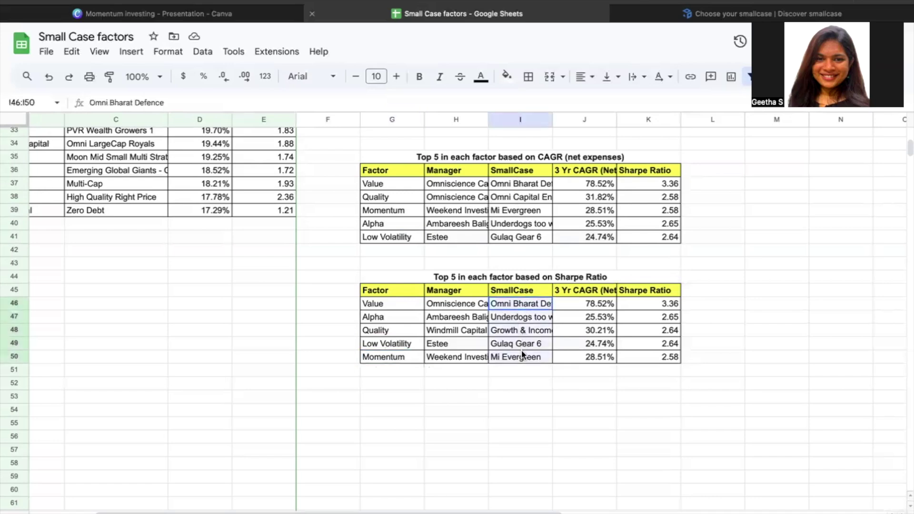
pyautogui.click(501, 384)
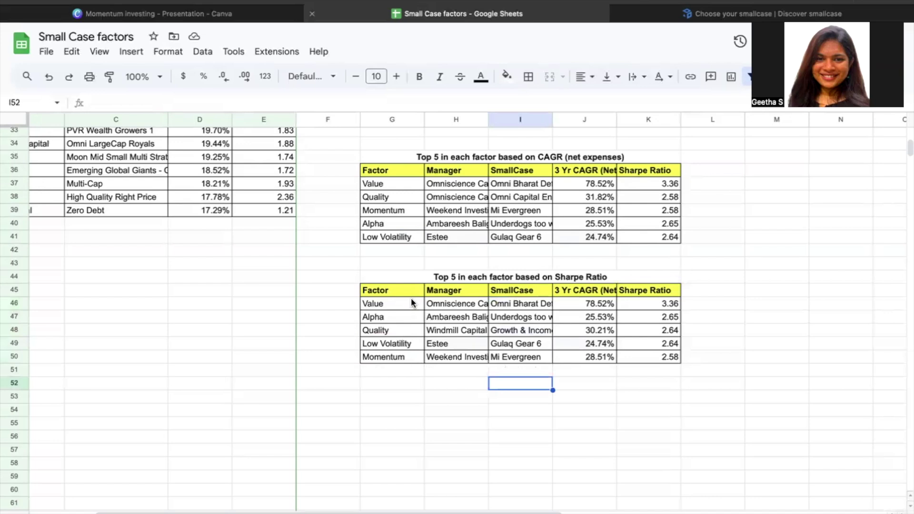
pyautogui.click(670, 304)
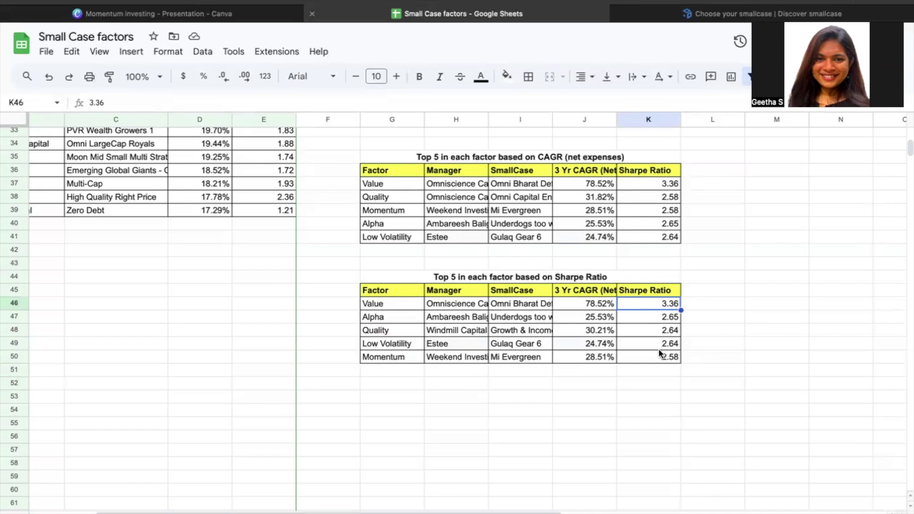
pyautogui.scroll(3, 659, 352)
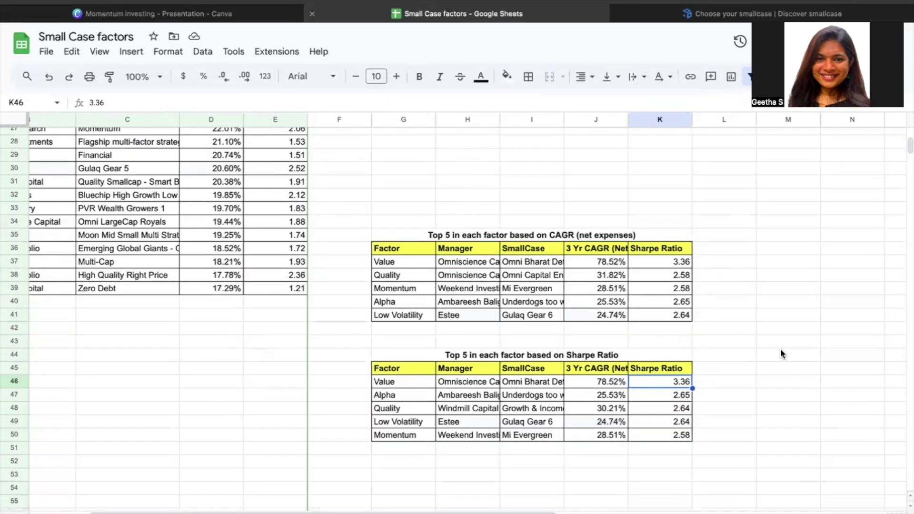